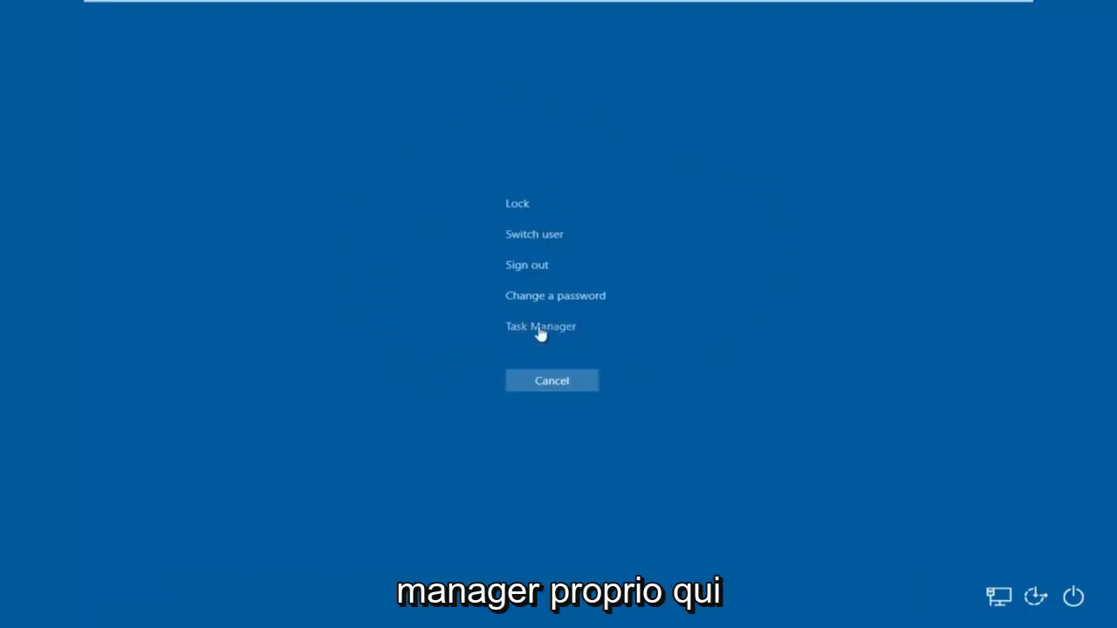
Open Task Manager from the Windows Security screen and move its window into place.
{"action": "left_click", "coordinate": [539, 328]}
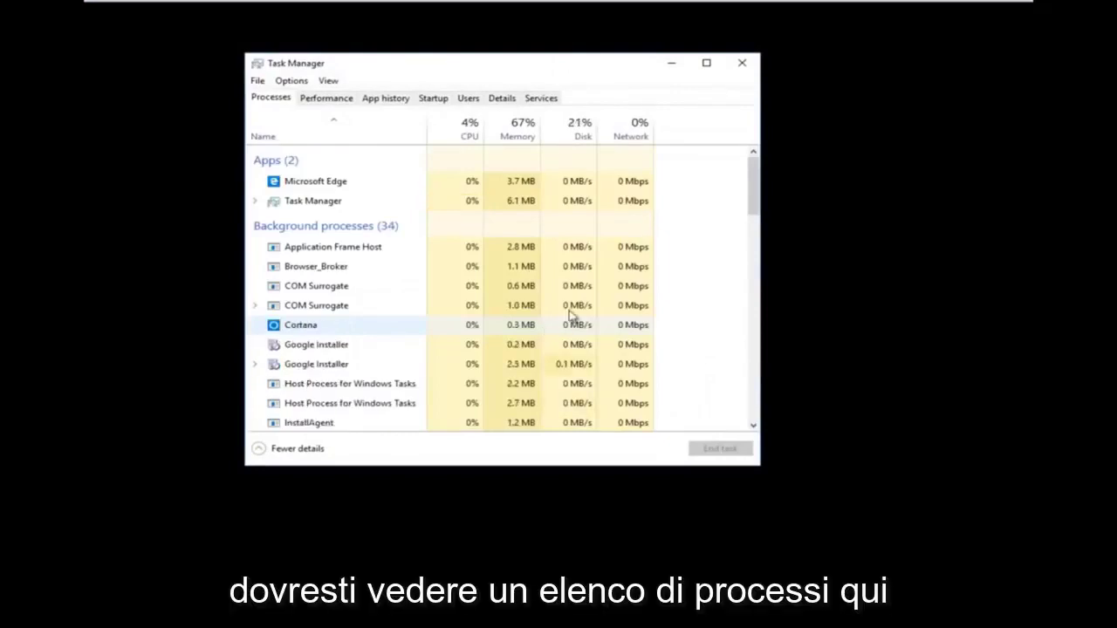
{"action": "left_click_drag", "start_coordinate": [571, 73], "coordinate": [648, 95]}
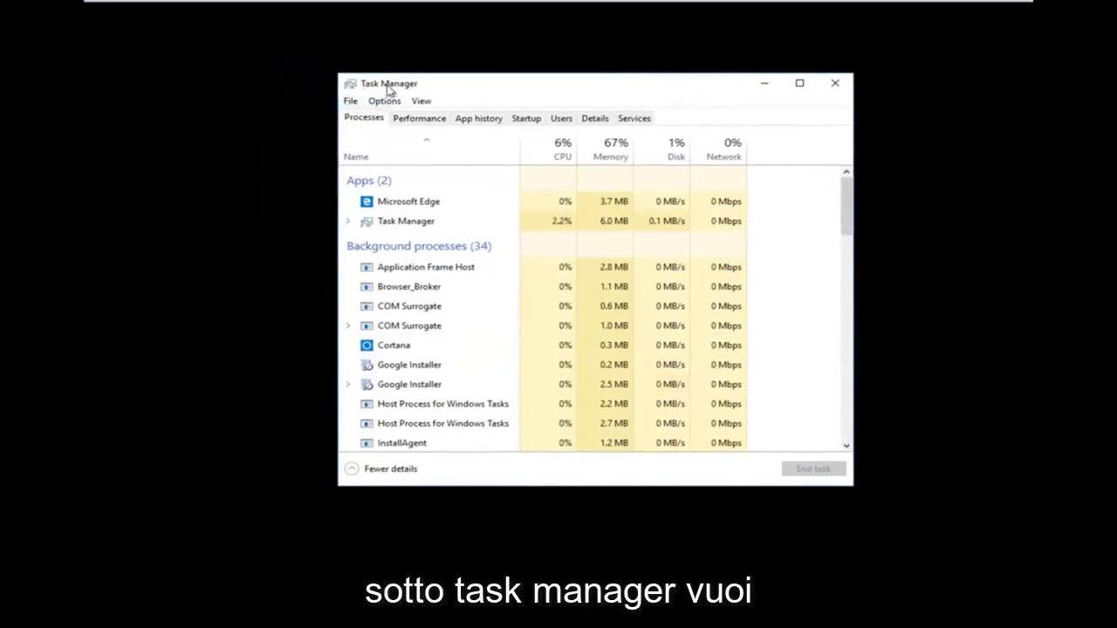
Launch regedit as a new task with administrative privileges.
{"action": "left_click", "coordinate": [351, 102]}
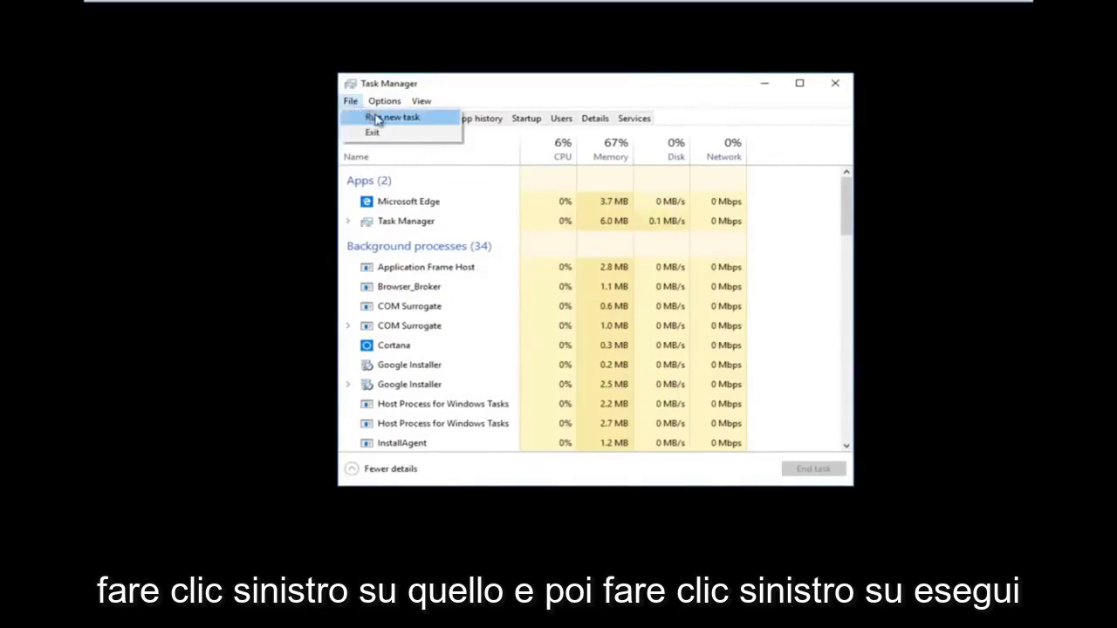
{"action": "left_click", "coordinate": [406, 120]}
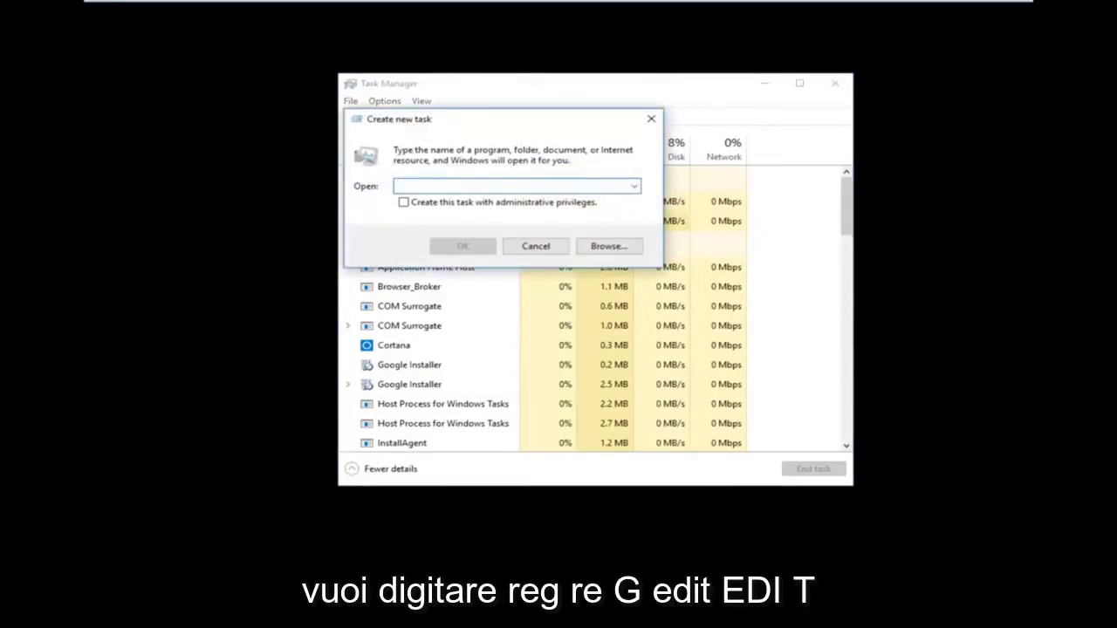
{"action": "type", "text": "reg"}
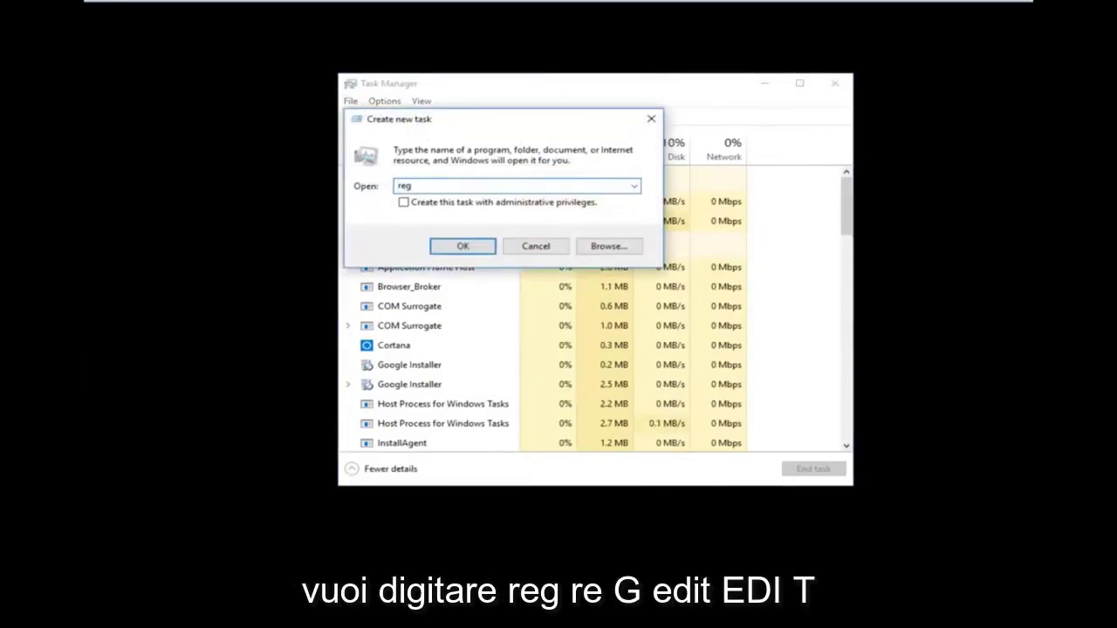
{"action": "type", "text": "edit"}
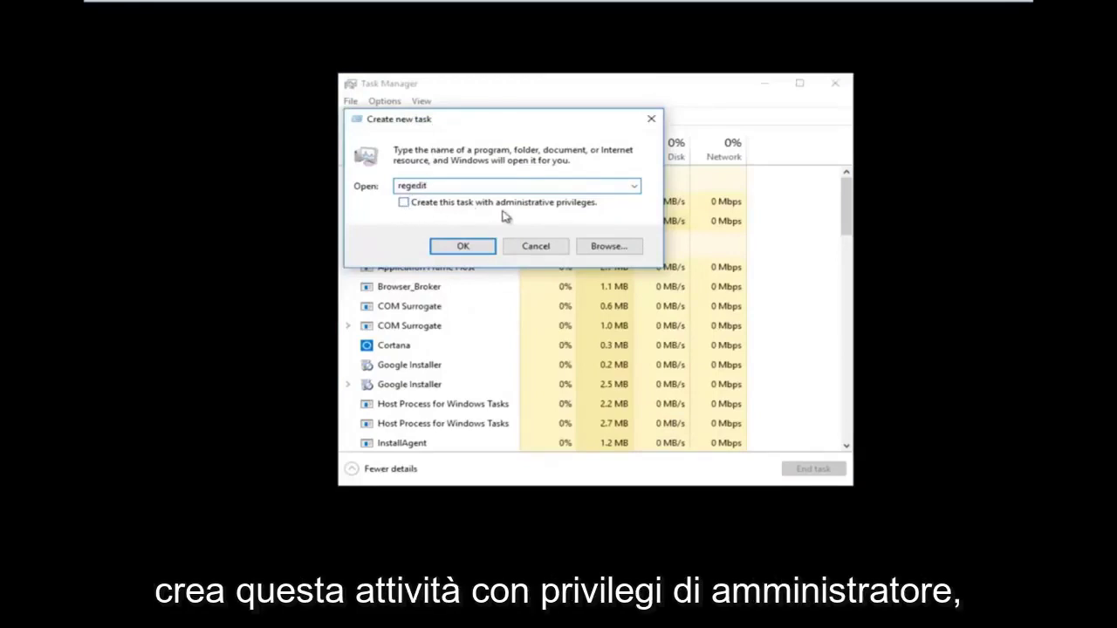
{"action": "left_click", "coordinate": [403, 203]}
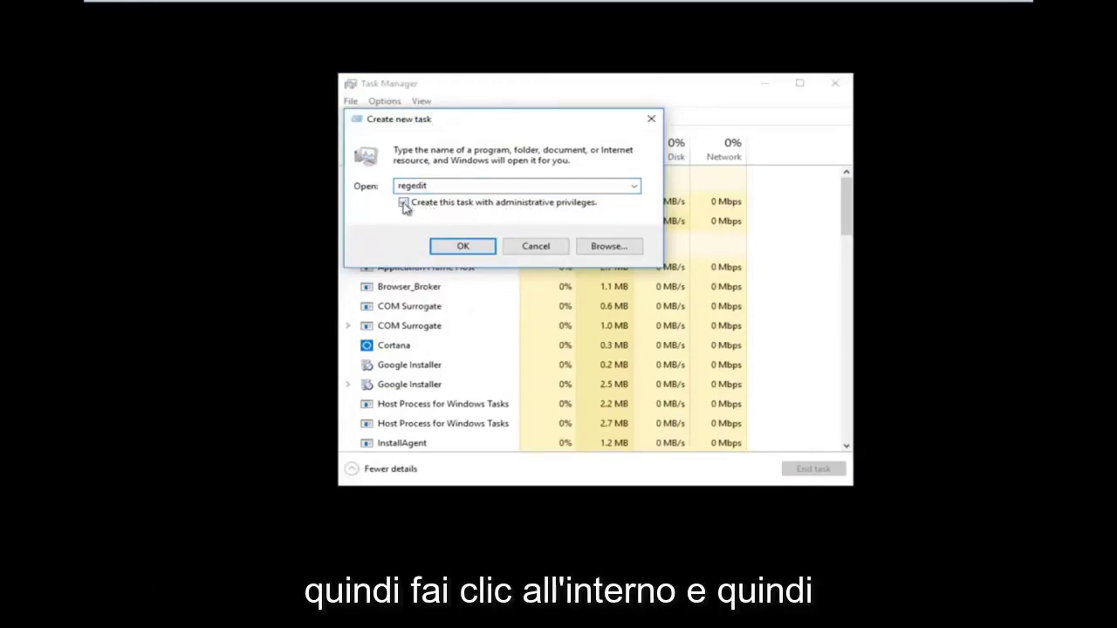
{"action": "left_click", "coordinate": [445, 248]}
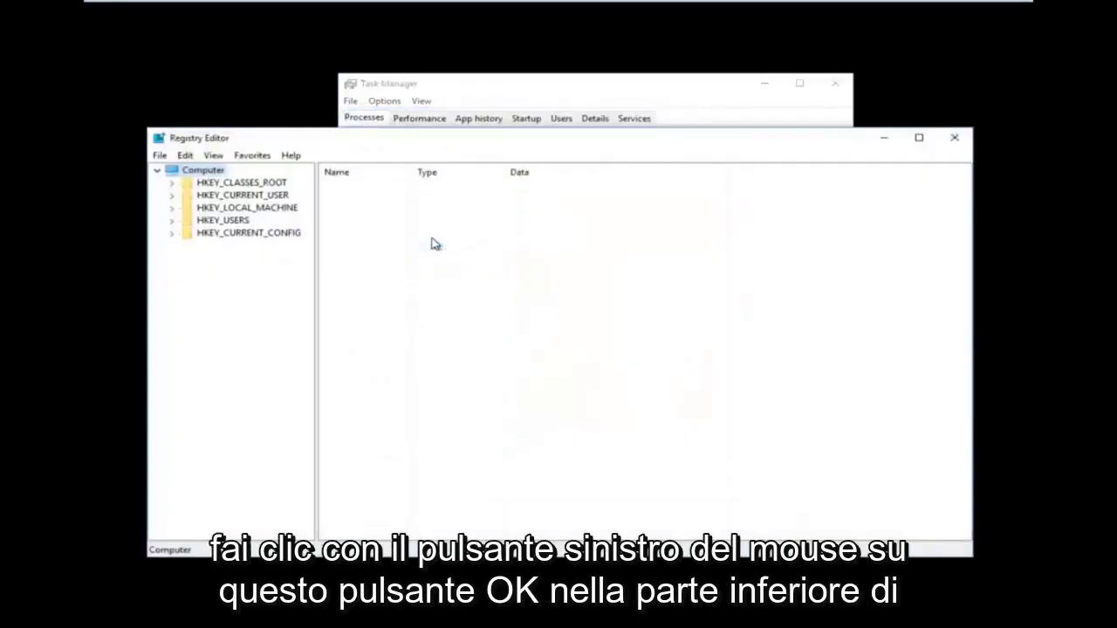
Move Registry Editor into place, expand HKEY_LOCAL_MACHINE\SOFTWARE, and widen the key tree pane.
{"action": "left_click_drag", "start_coordinate": [431, 145], "coordinate": [464, 106]}
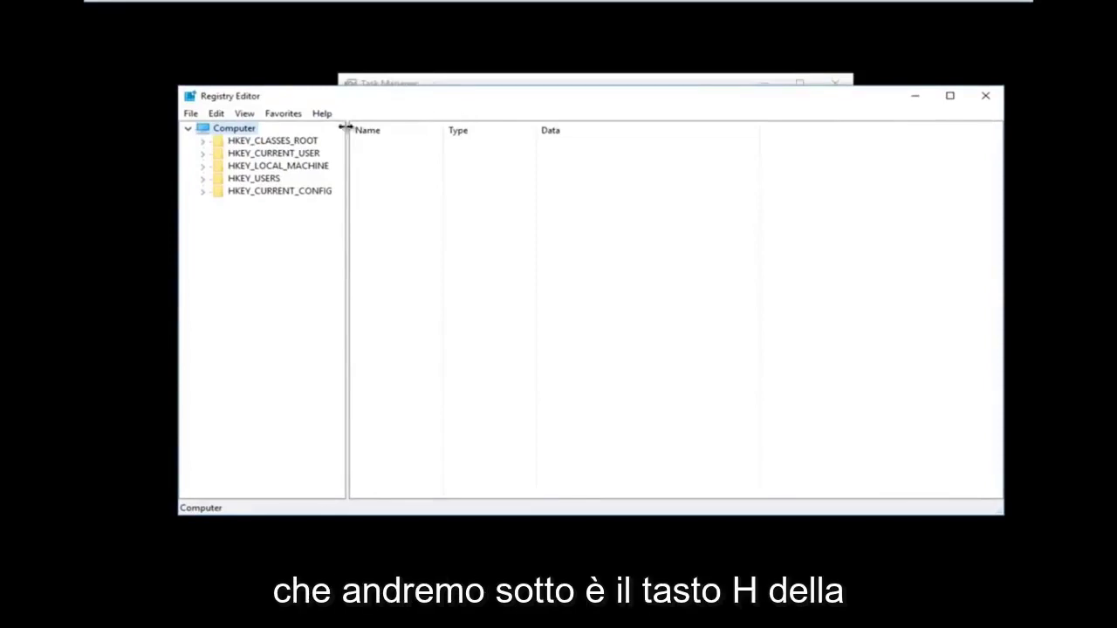
{"action": "left_click", "coordinate": [202, 165]}
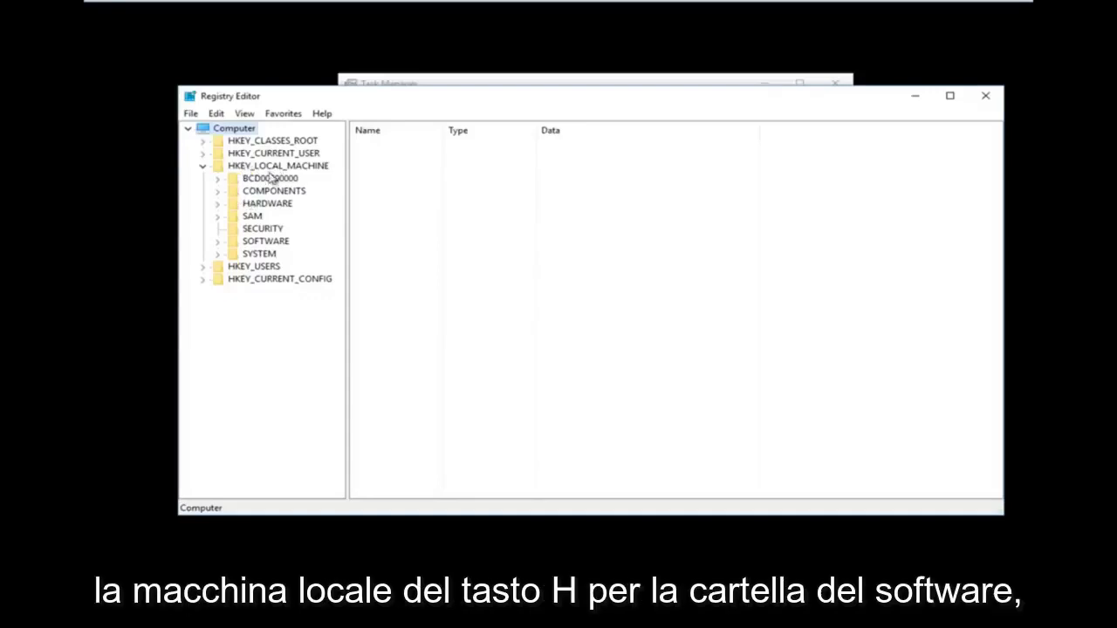
{"action": "left_click", "coordinate": [218, 242]}
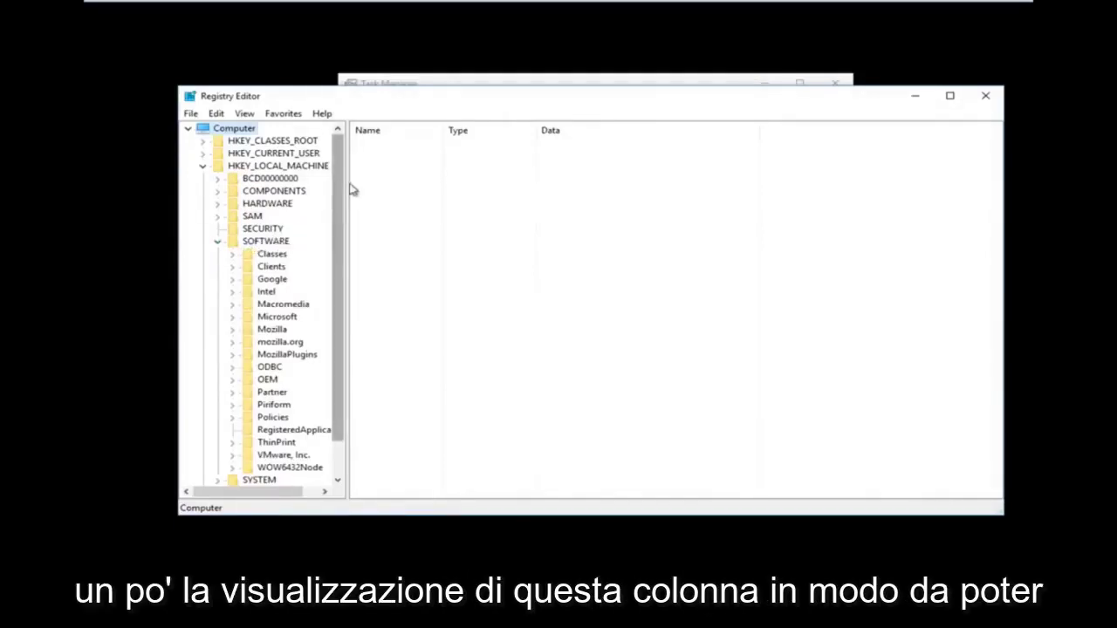
{"action": "left_click_drag", "start_coordinate": [345, 182], "coordinate": [415, 174]}
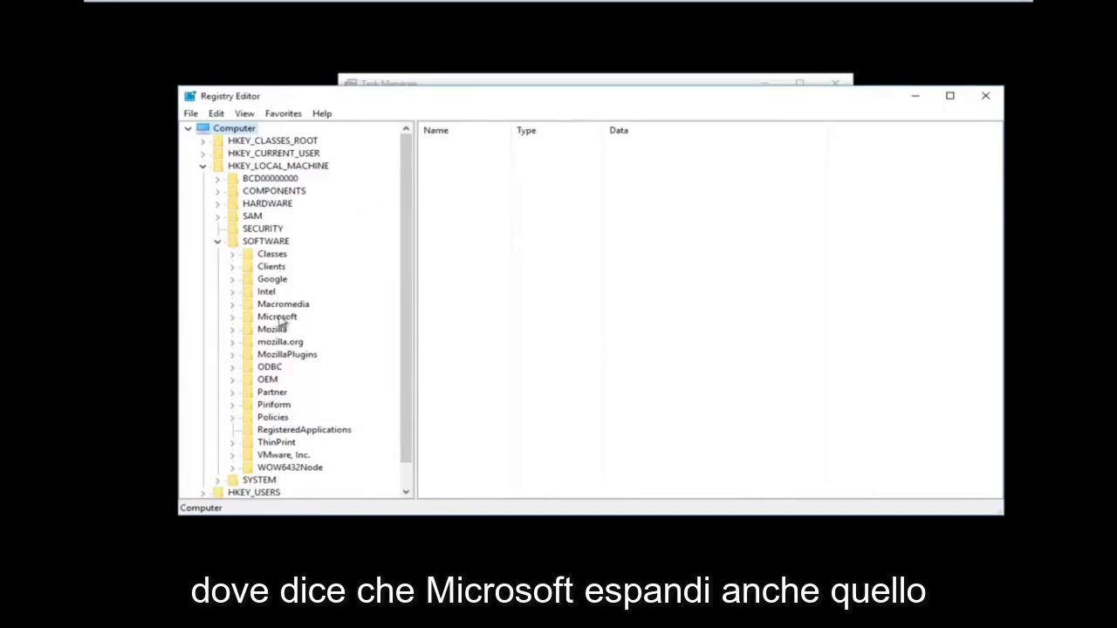
Expand Microsoft, then select and expand the Windows NT key to reveal CurrentVersion.
{"action": "left_click", "coordinate": [233, 318]}
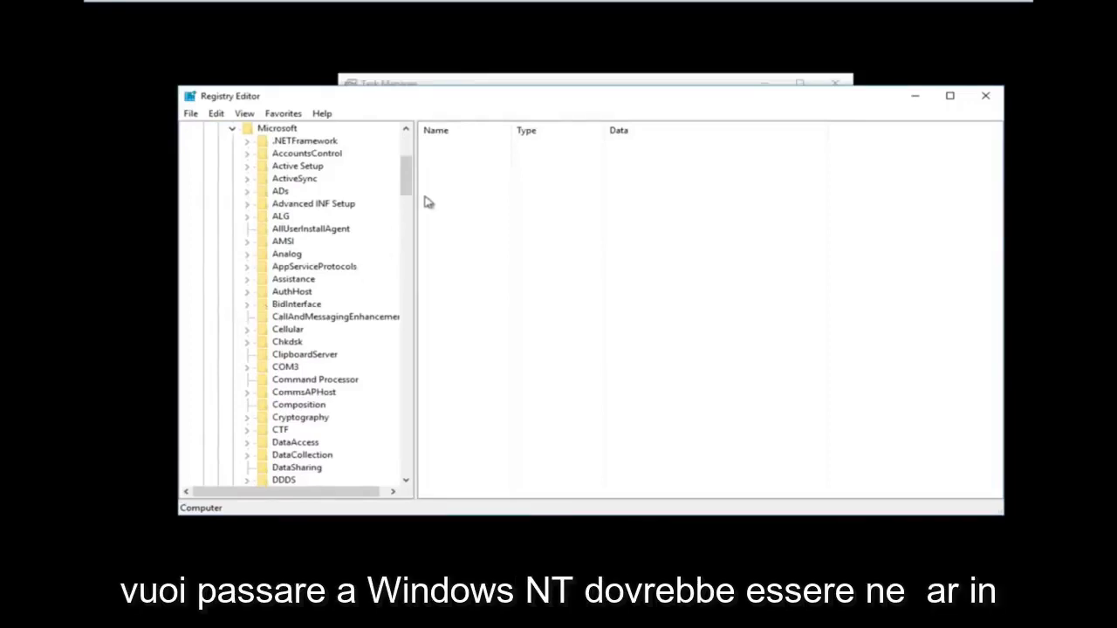
{"action": "left_click_drag", "start_coordinate": [405, 194], "coordinate": [416, 433]}
{"action": "left_click", "coordinate": [301, 418]}
{"action": "scroll", "coordinate": [316, 384], "scroll_direction": "down", "scroll_amount": 2}
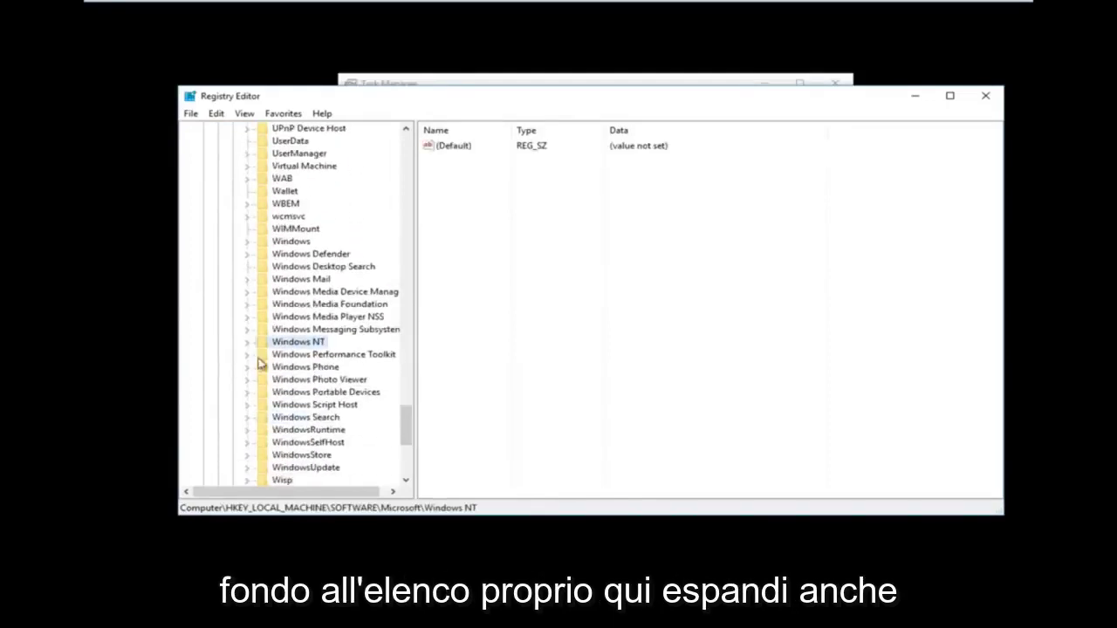
{"action": "left_click", "coordinate": [248, 343]}
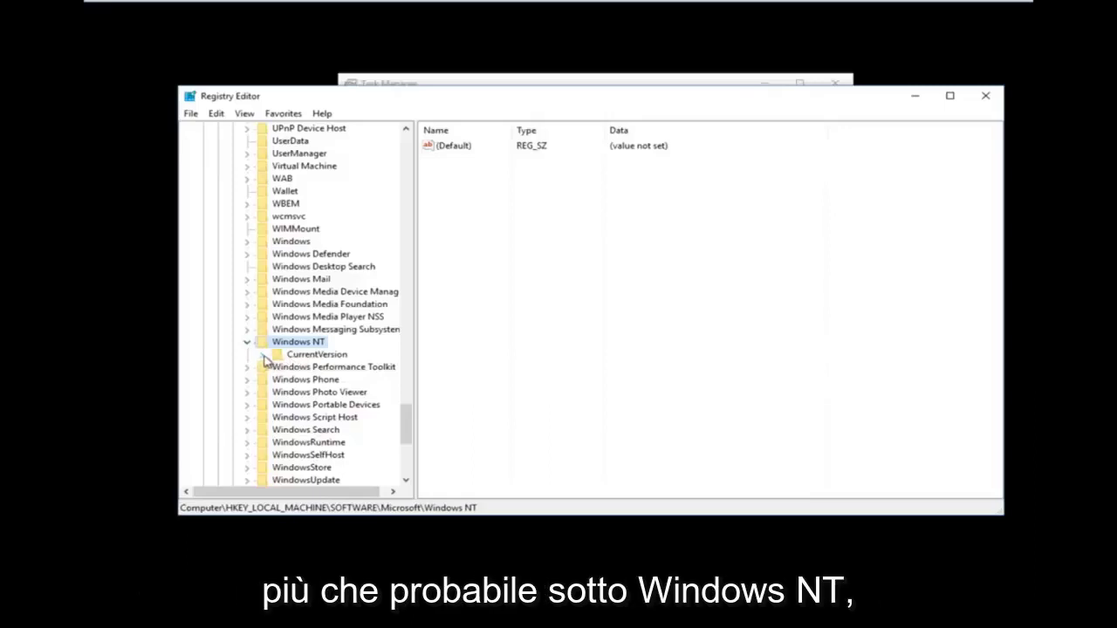
Expand CurrentVersion, widen the tree pane, and scroll down to its Winlogon subkey.
{"action": "left_click", "coordinate": [265, 356]}
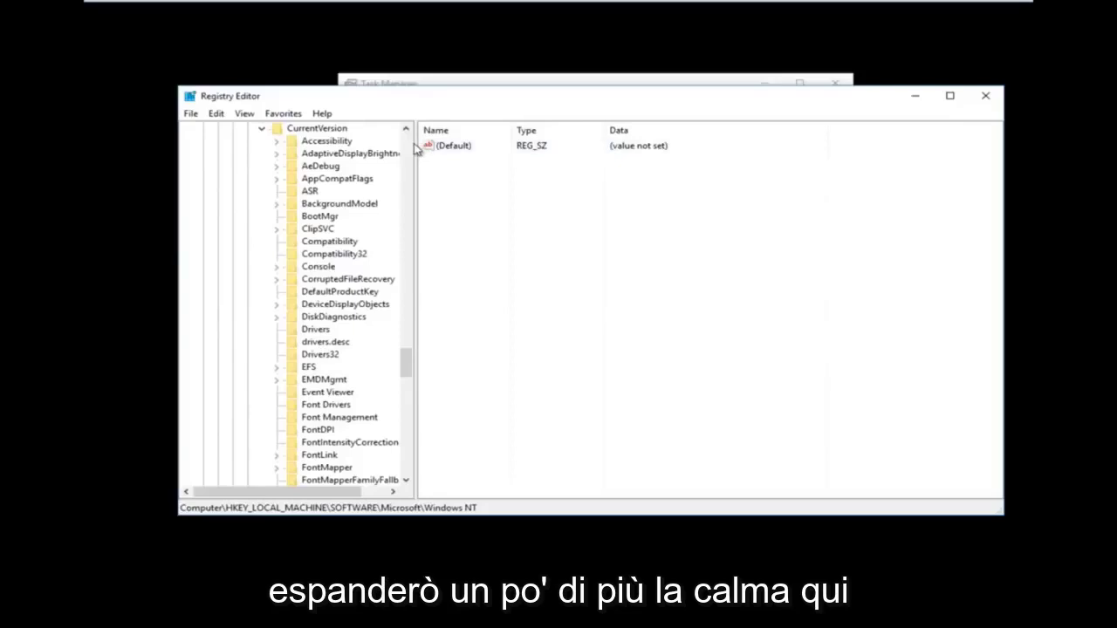
{"action": "left_click_drag", "start_coordinate": [416, 144], "coordinate": [485, 174]}
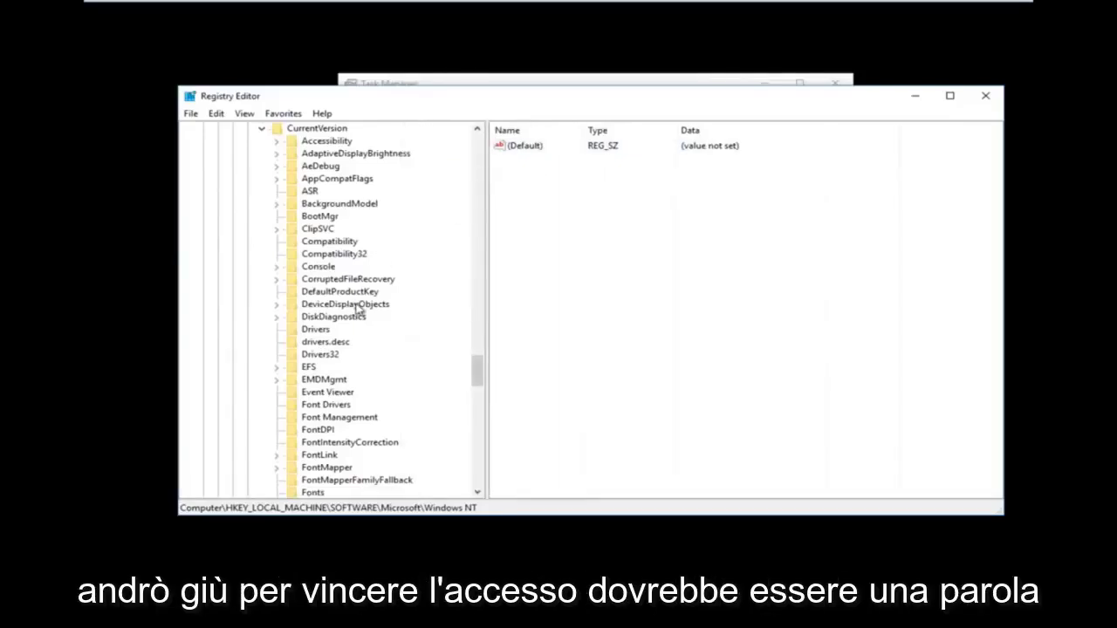
{"action": "scroll", "coordinate": [364, 313], "scroll_direction": "down", "scroll_amount": 12}
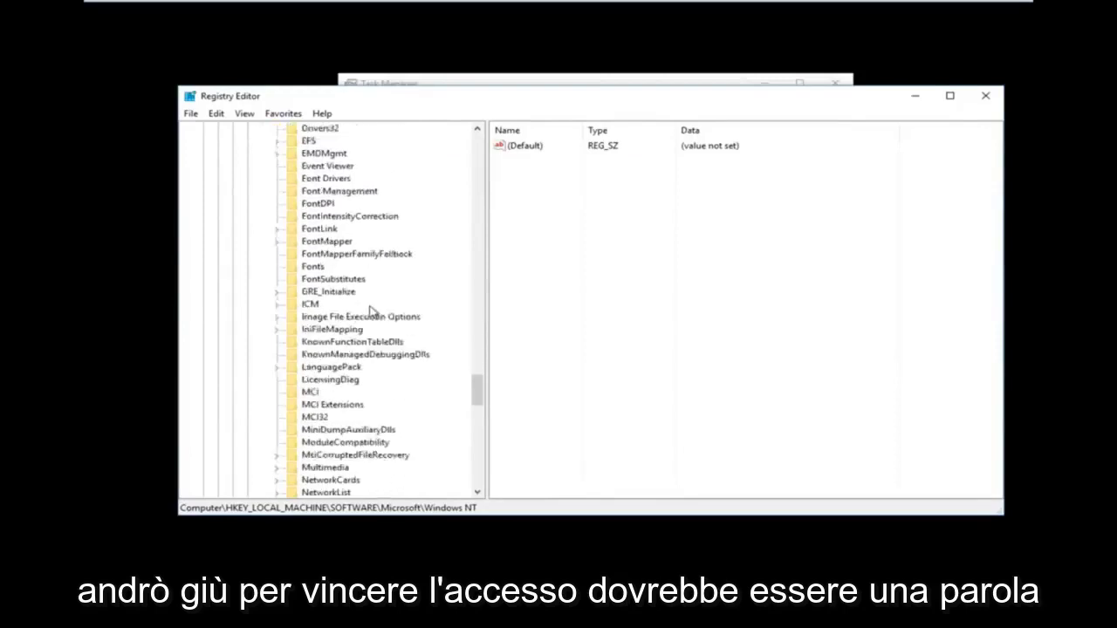
{"action": "scroll", "coordinate": [365, 318], "scroll_direction": "down", "scroll_amount": 9}
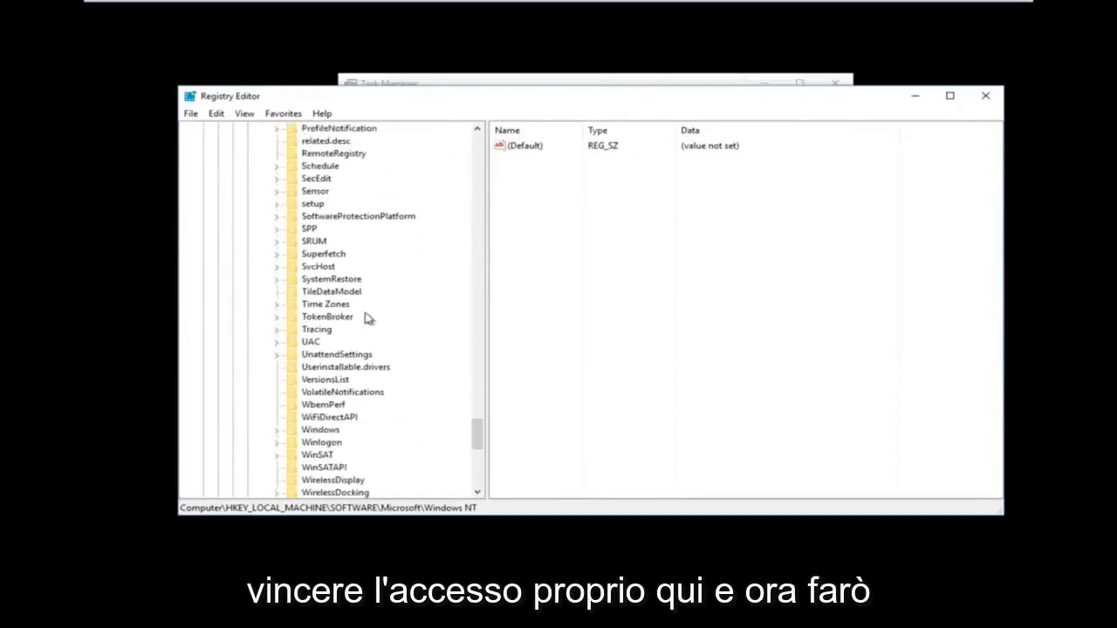
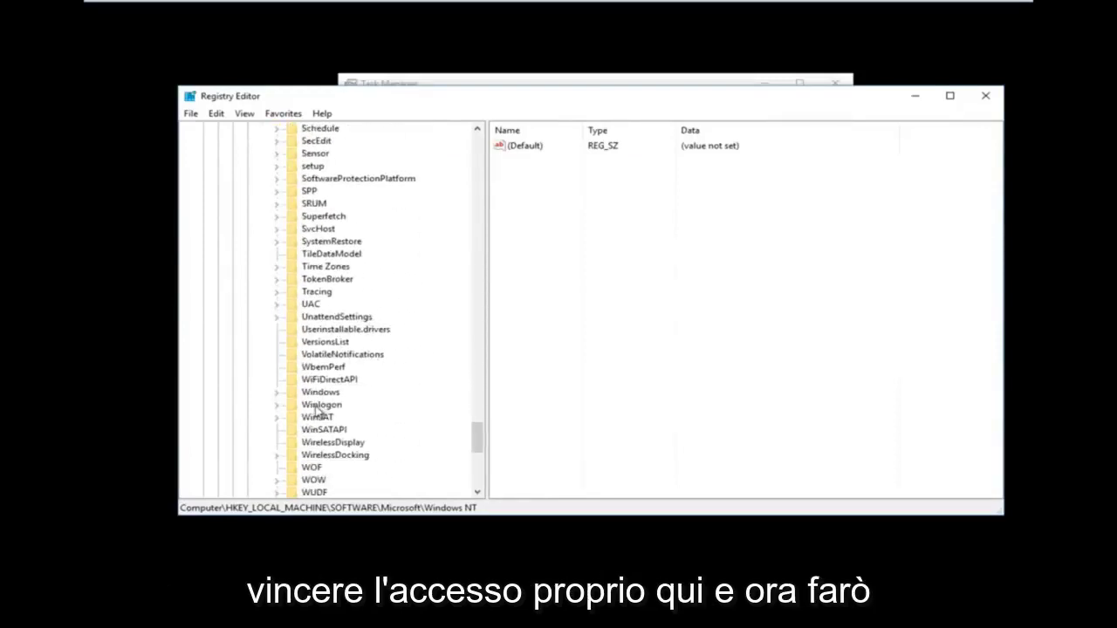
Select the Winlogon key and scroll its values to the Shell entry (explorer.exe).
{"action": "left_click", "coordinate": [317, 407]}
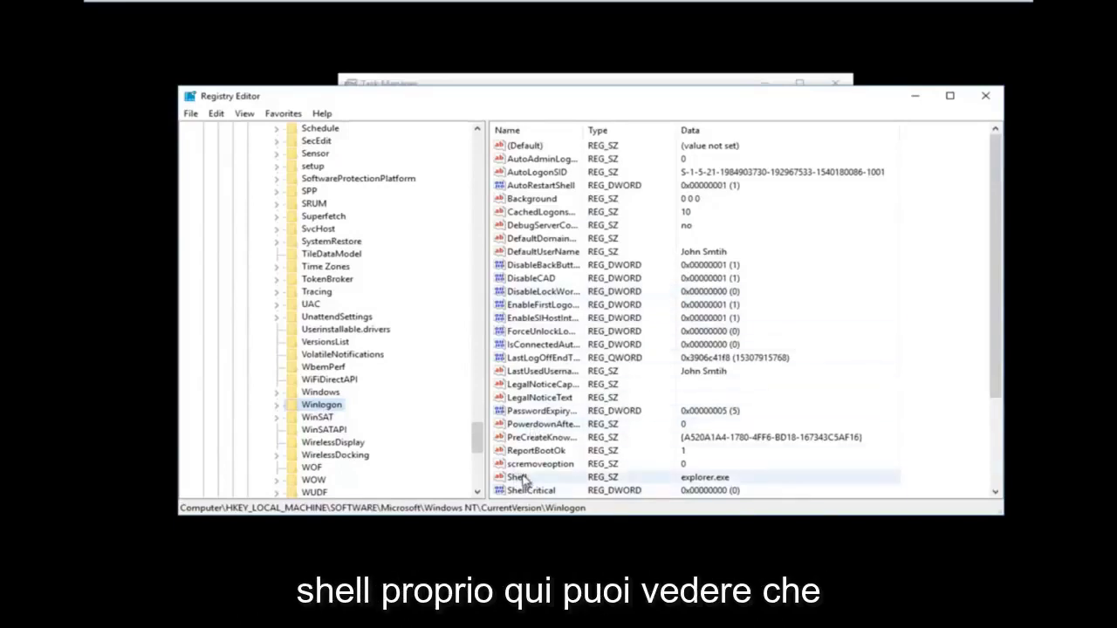
{"action": "scroll", "coordinate": [687, 353], "scroll_direction": "down", "scroll_amount": 3}
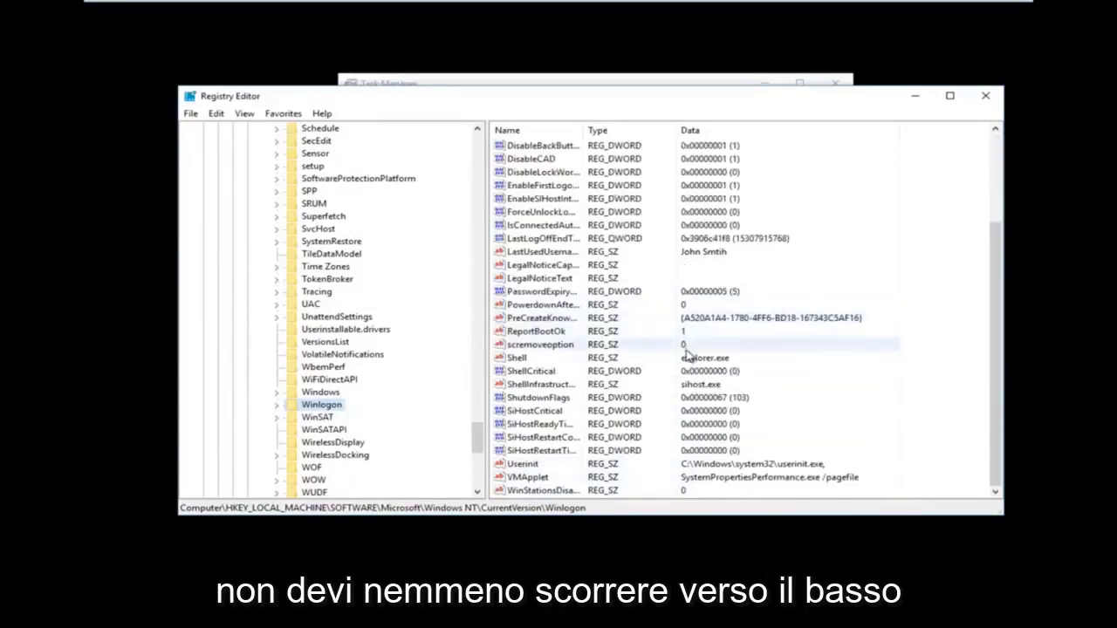
Open the Shell string for editing and select its value data.
{"action": "double_click", "coordinate": [516, 360]}
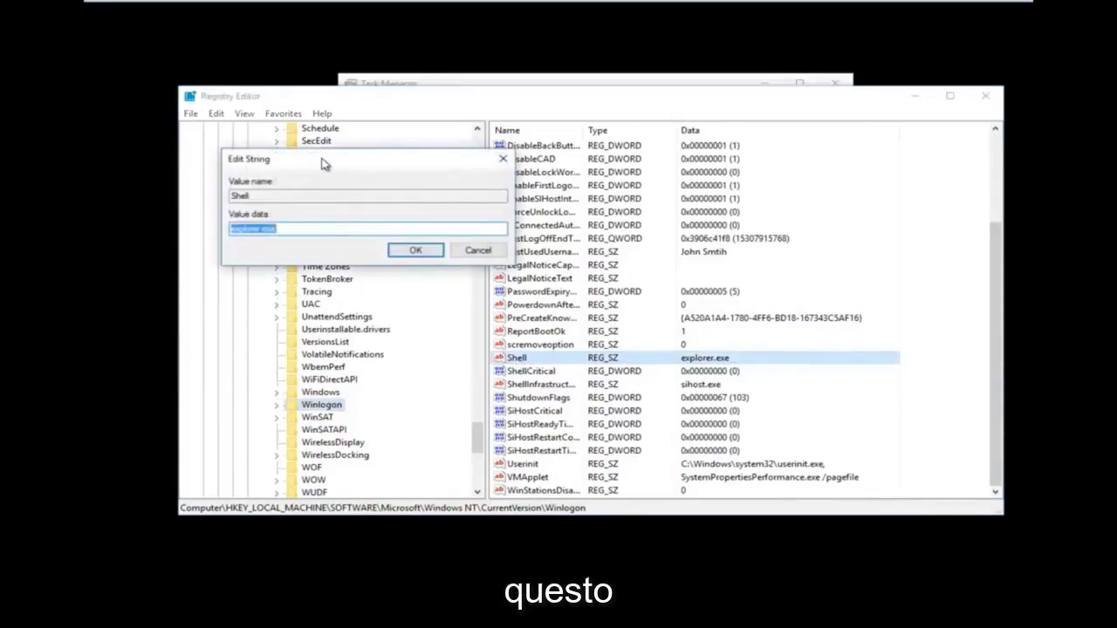
{"action": "left_click_drag", "start_coordinate": [323, 164], "coordinate": [594, 222]}
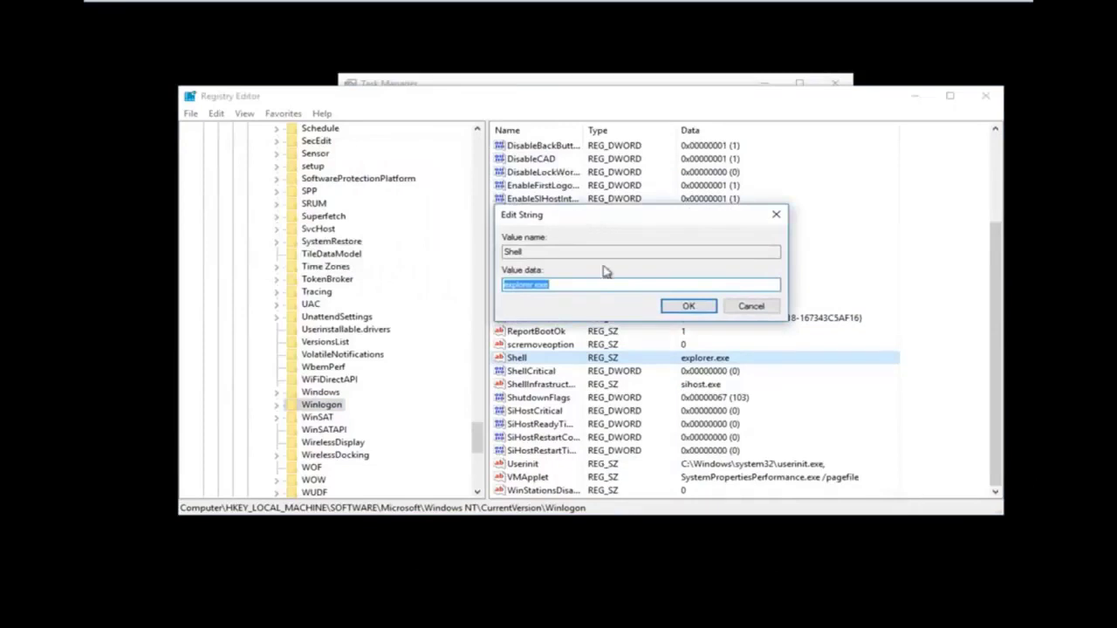
{"action": "left_click", "coordinate": [532, 285]}
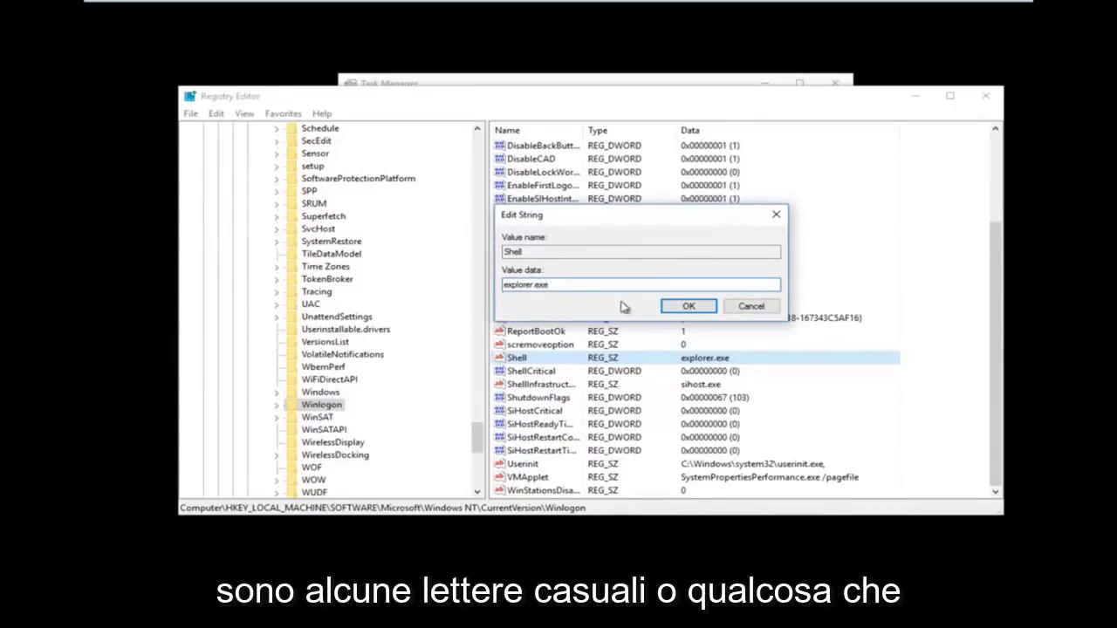
{"action": "double_click", "coordinate": [548, 286]}
Clear the stray text from Shell's data and save it as explorer.exe.
{"action": "type", "text": "fhfhfgdgf"}
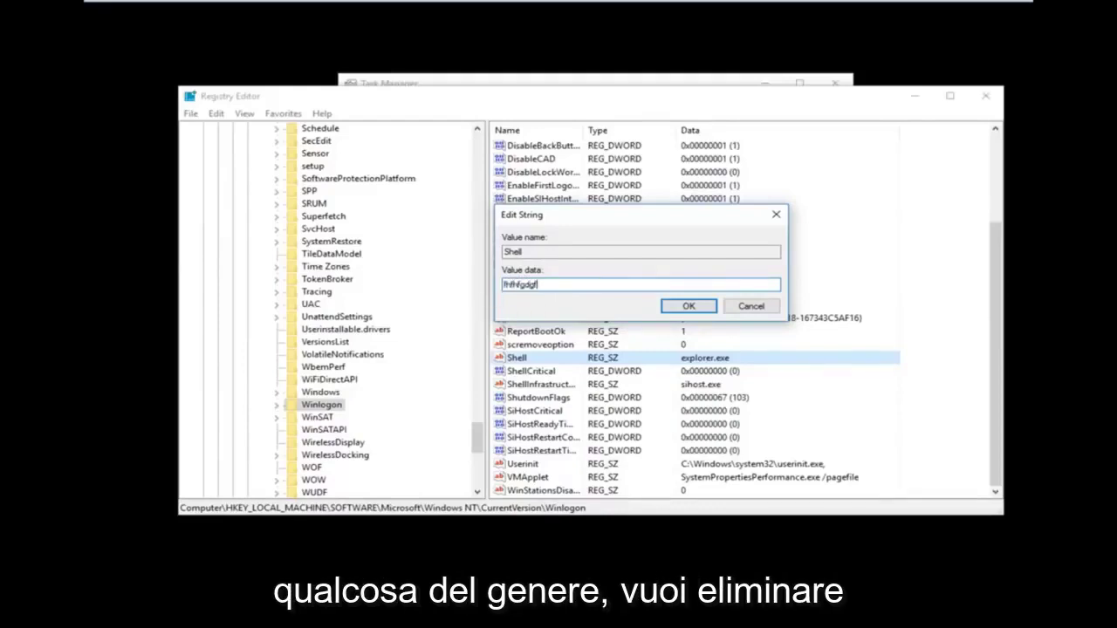
{"action": "key", "text": "ctrl+a"}
{"action": "key", "text": "BackSpace"}
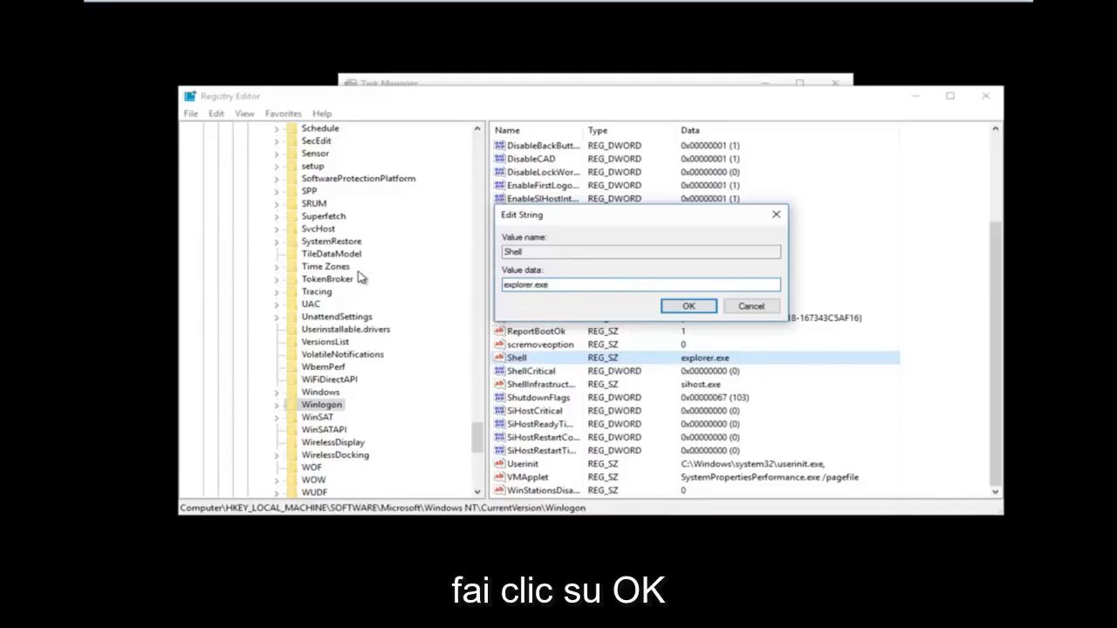
{"action": "left_click", "coordinate": [685, 306]}
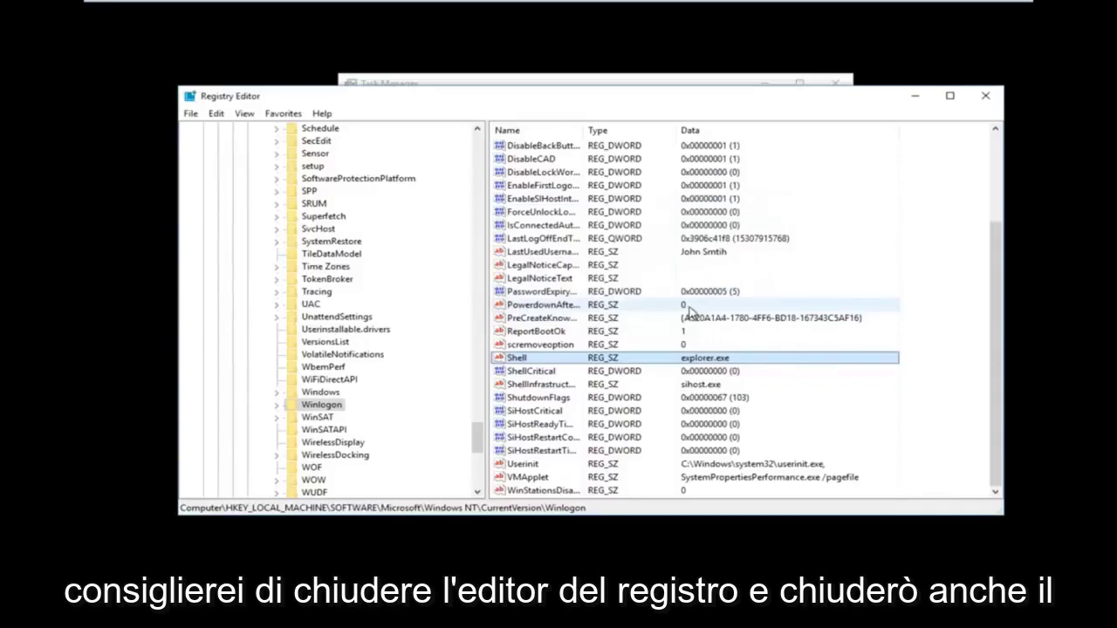
Close Registry Editor and then Task Manager.
{"action": "left_click", "coordinate": [994, 99]}
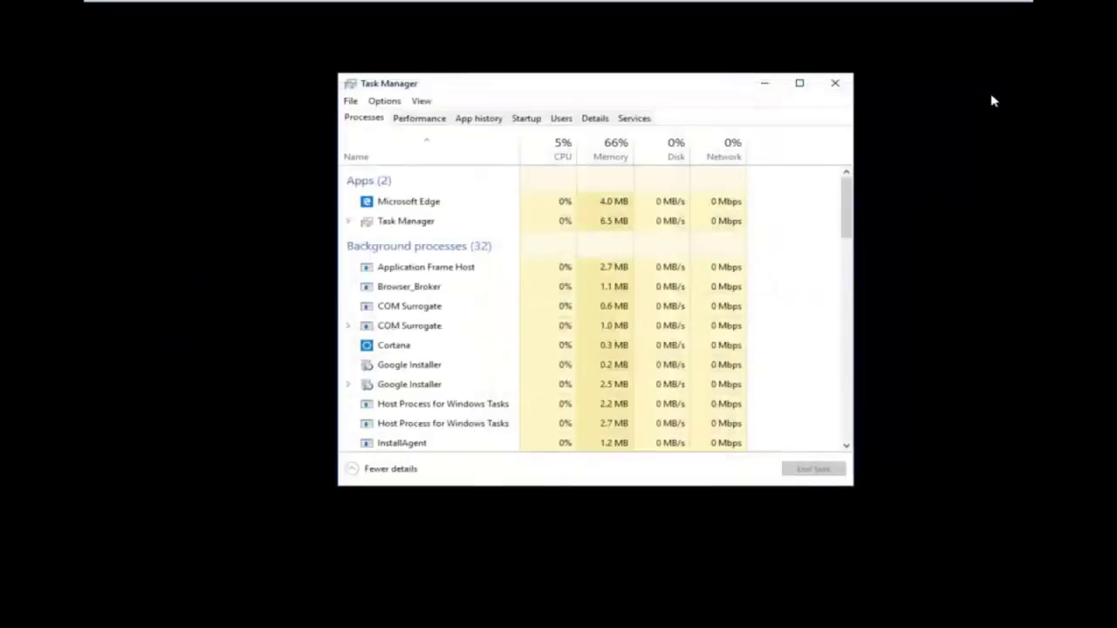
{"action": "left_click", "coordinate": [836, 84]}
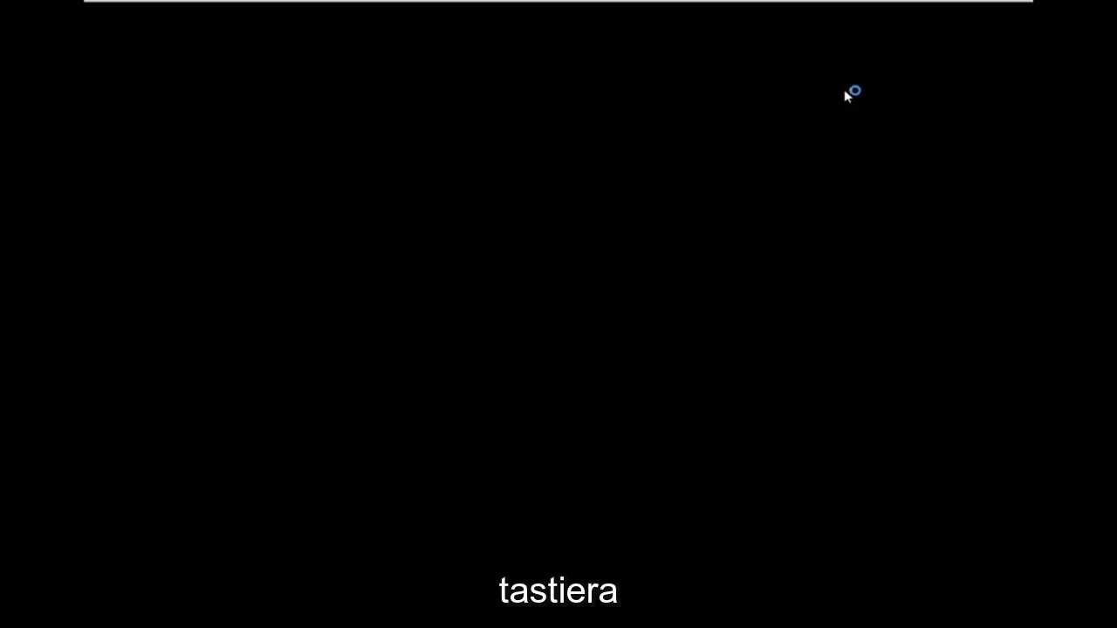
Bring up the Ctrl+Alt+Del security screen and show its power options.
{"action": "key", "text": "ctrl+alt+Delete"}
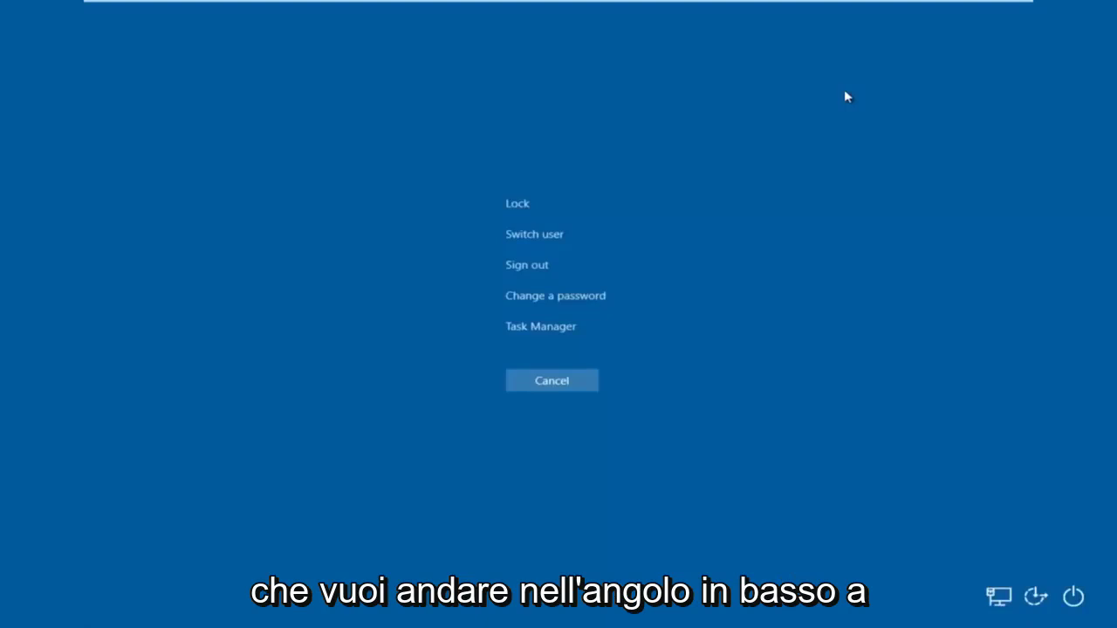
{"action": "left_click", "coordinate": [1074, 598]}
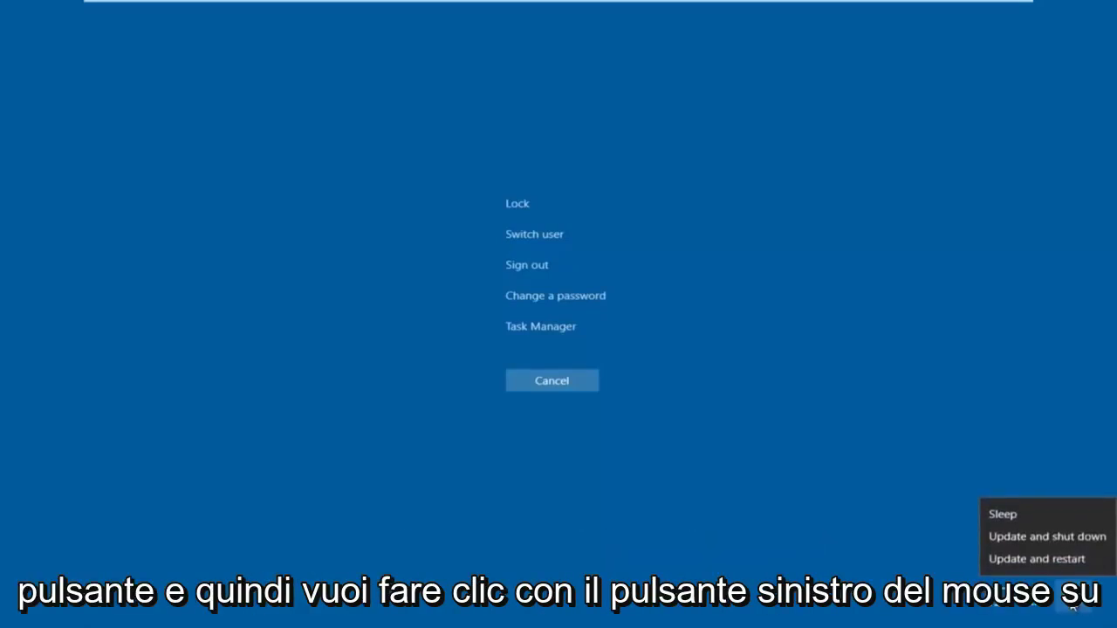